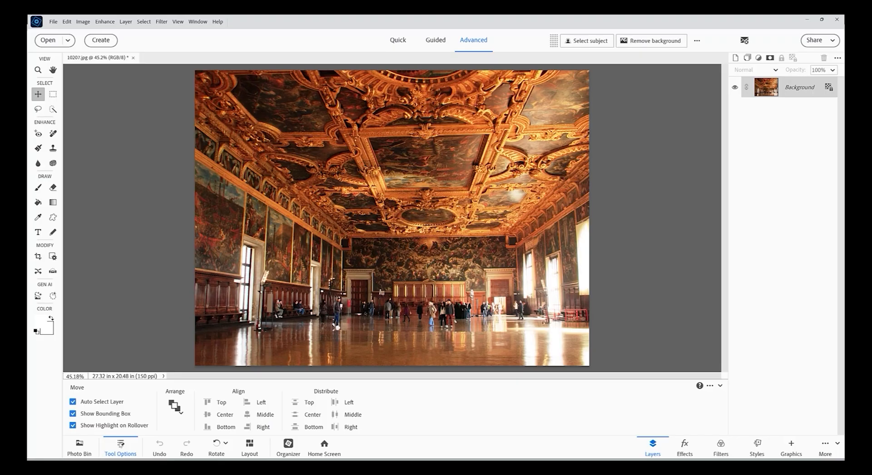
Remove the automatically found background people from the hall photo using the Remove tool with Remove after each stroke off
{"action": "left_click", "coordinate": [121, 445]}
{"action": "left_click", "coordinate": [121, 445]}
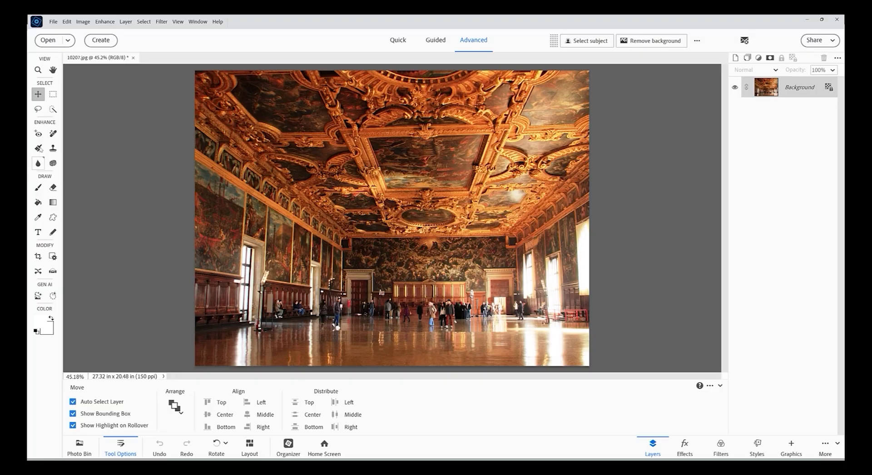
{"action": "left_click", "coordinate": [53, 134]}
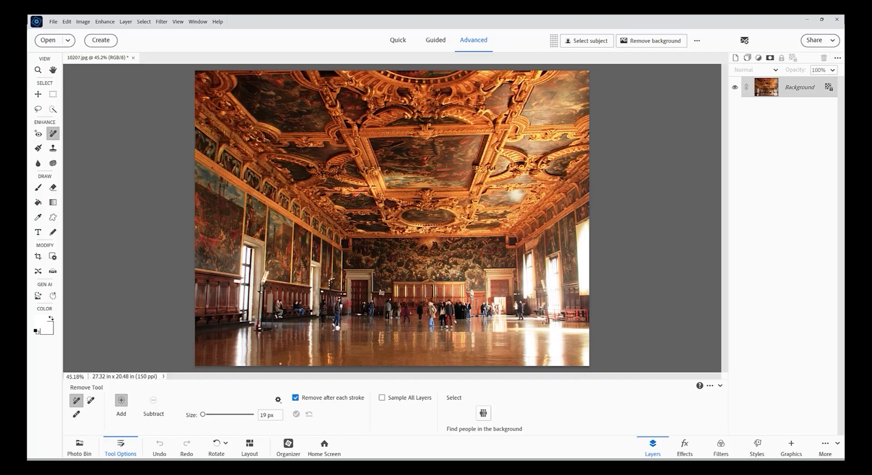
{"action": "left_click", "coordinate": [296, 398]}
{"action": "left_click", "coordinate": [484, 413]}
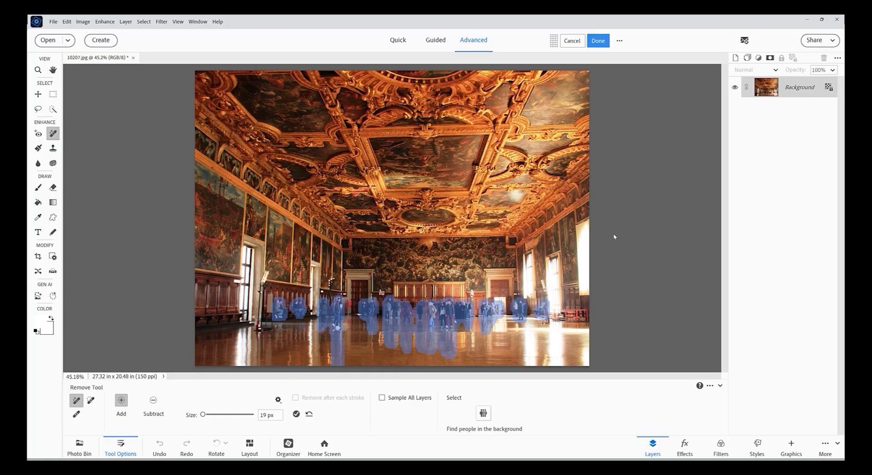
{"action": "left_click", "coordinate": [604, 43]}
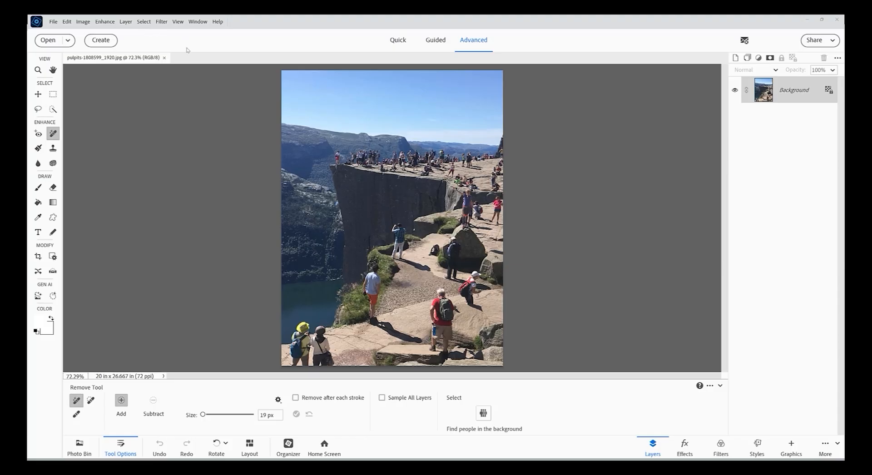
Add a blank layer to the cliff photo and find the background people for removal with Sample All Layers on
{"action": "left_click", "coordinate": [126, 22]}
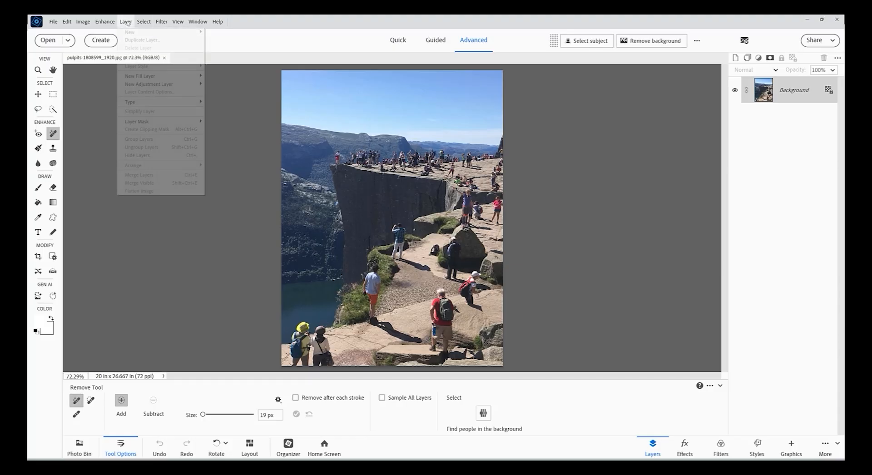
{"action": "mouse_move", "coordinate": [137, 34]}
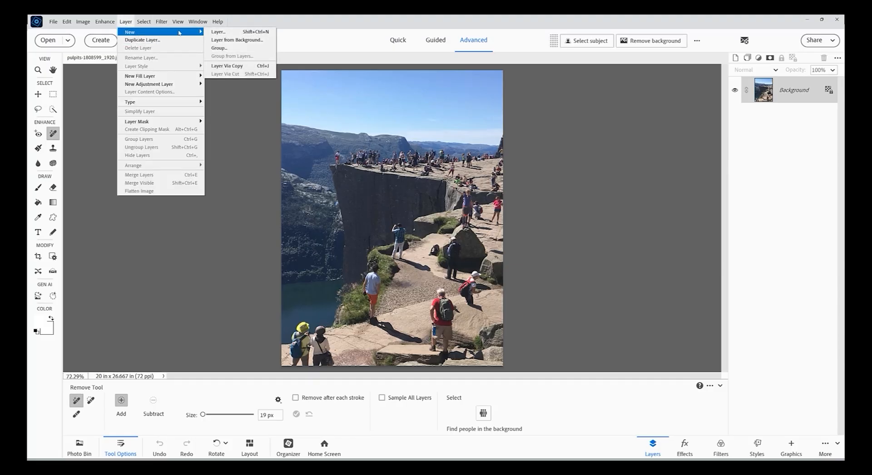
{"action": "left_click", "coordinate": [219, 31]}
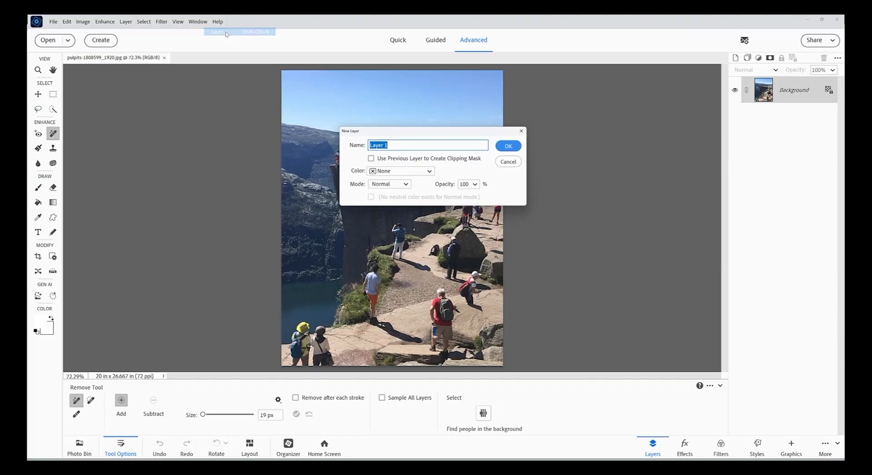
{"action": "left_click", "coordinate": [516, 147]}
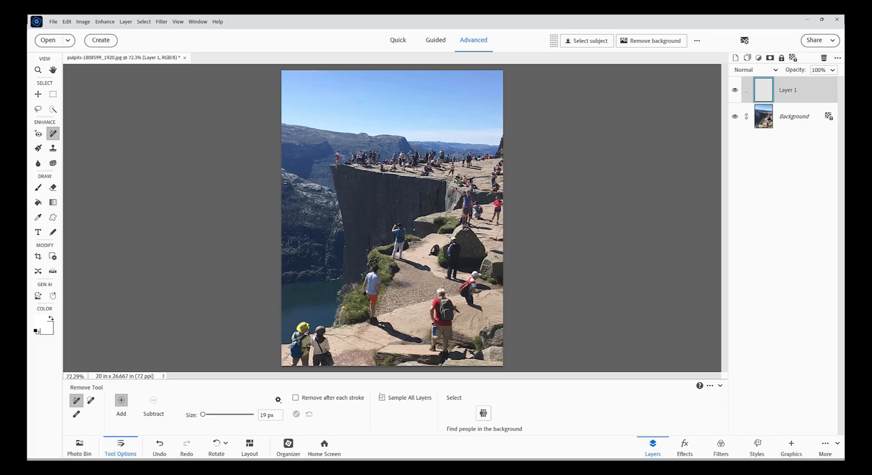
{"action": "left_click", "coordinate": [381, 398]}
{"action": "left_click", "coordinate": [483, 413]}
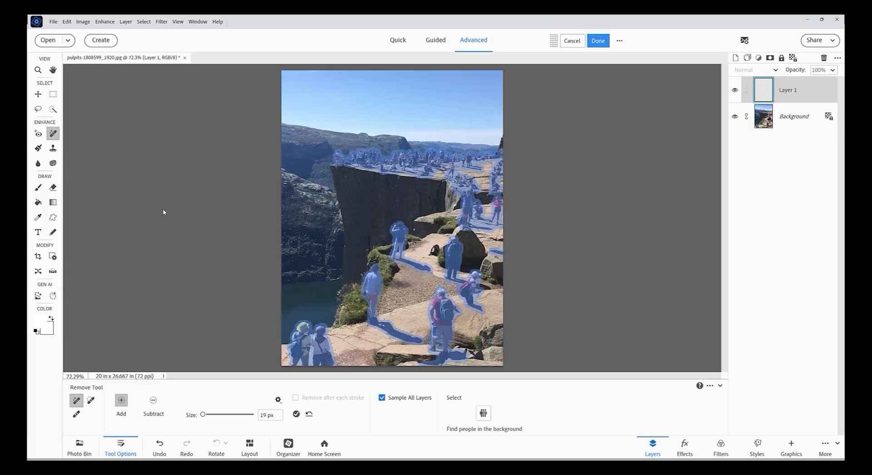
Exclude the cliff-top crowd and the two foreground hikers from the marked people with a 45 px brush, and remove the rest
{"action": "left_click", "coordinate": [153, 401]}
{"action": "key", "text": "bracketright"}
{"action": "key", "text": "bracketright"}
{"action": "key", "text": "bracketright"}
{"action": "key", "text": "bracketright"}
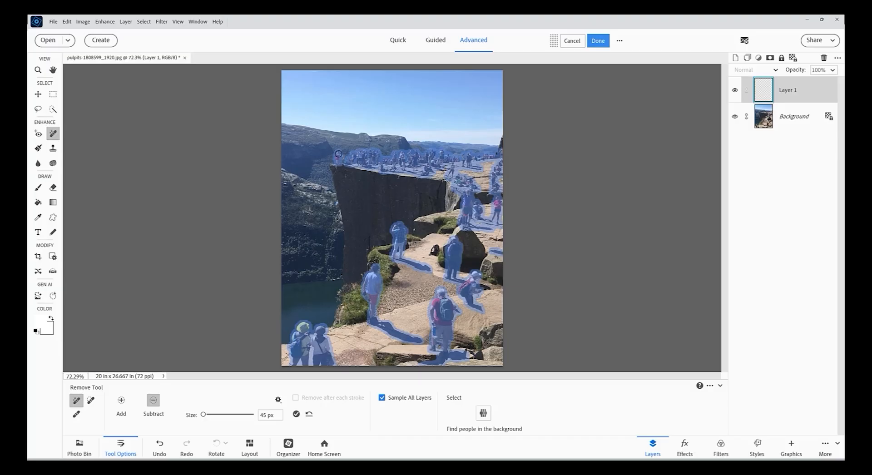
{"action": "mouse_move", "coordinate": [355, 156]}
{"action": "left_mouse_down"}
{"action": "mouse_move", "coordinate": [414, 156]}
{"action": "mouse_move", "coordinate": [338, 157]}
{"action": "mouse_move", "coordinate": [329, 159]}
{"action": "mouse_move", "coordinate": [354, 167]}
{"action": "mouse_move", "coordinate": [329, 165]}
{"action": "mouse_move", "coordinate": [338, 157]}
{"action": "mouse_move", "coordinate": [330, 147]}
{"action": "mouse_move", "coordinate": [422, 159]}
{"action": "mouse_move", "coordinate": [443, 158]}
{"action": "mouse_move", "coordinate": [402, 148]}
{"action": "mouse_move", "coordinate": [496, 154]}
{"action": "mouse_move", "coordinate": [475, 159]}
{"action": "left_mouse_up"}
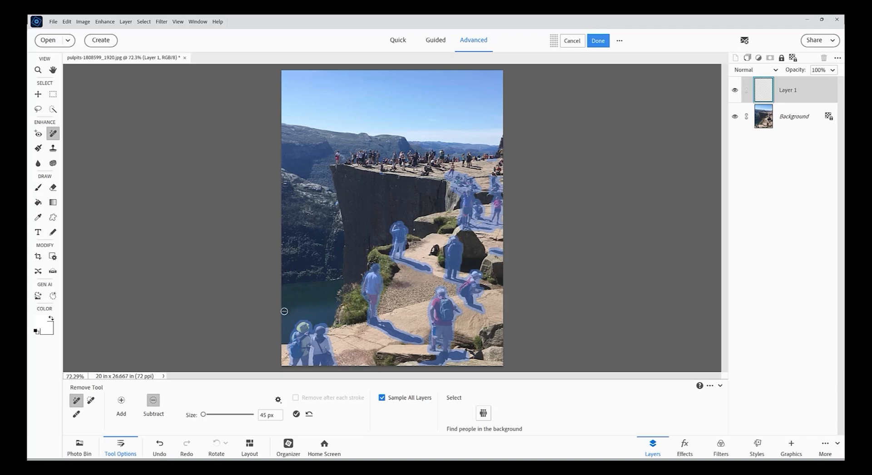
{"action": "mouse_move", "coordinate": [291, 363]}
{"action": "left_mouse_down"}
{"action": "mouse_move", "coordinate": [319, 350]}
{"action": "mouse_move", "coordinate": [330, 331]}
{"action": "mouse_move", "coordinate": [331, 369]}
{"action": "mouse_move", "coordinate": [320, 348]}
{"action": "mouse_move", "coordinate": [323, 324]}
{"action": "mouse_move", "coordinate": [296, 321]}
{"action": "mouse_move", "coordinate": [312, 327]}
{"action": "mouse_move", "coordinate": [307, 366]}
{"action": "mouse_move", "coordinate": [299, 324]}
{"action": "mouse_move", "coordinate": [311, 330]}
{"action": "mouse_move", "coordinate": [286, 347]}
{"action": "left_mouse_up"}
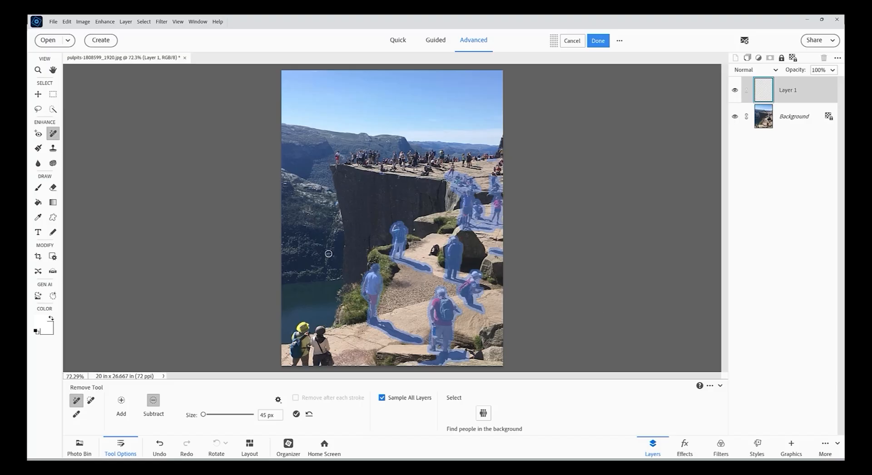
{"action": "left_click", "coordinate": [598, 41]}
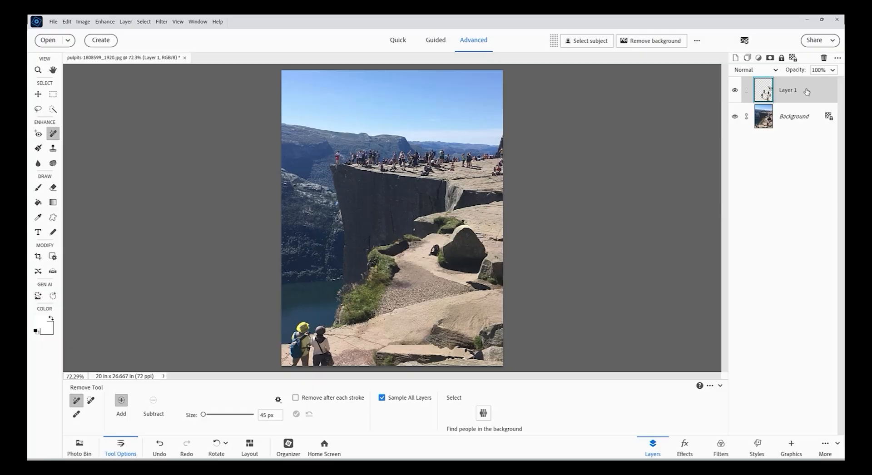
Compare the cliff photo before and after the removal by toggling the new layer's visibility
{"action": "left_click", "coordinate": [735, 91]}
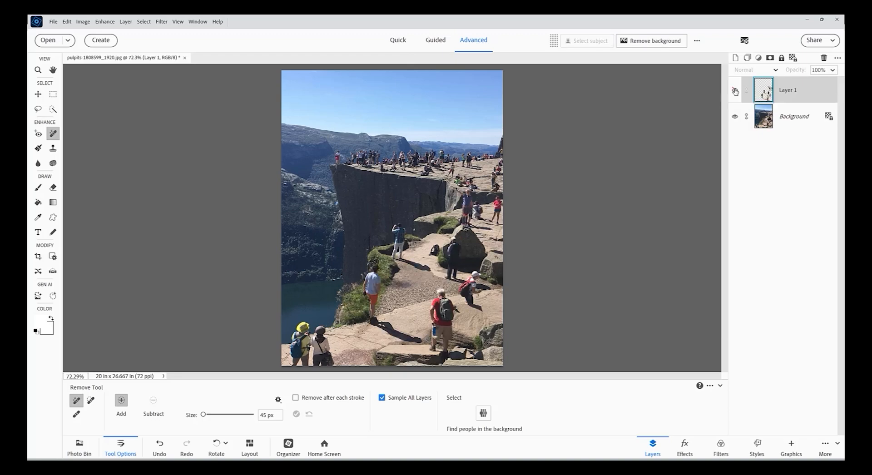
{"action": "left_click", "coordinate": [734, 91]}
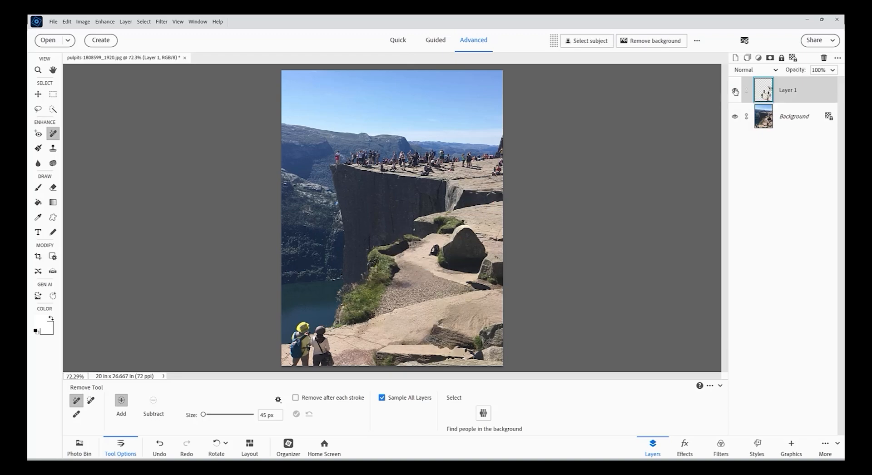
{"action": "left_click", "coordinate": [734, 91]}
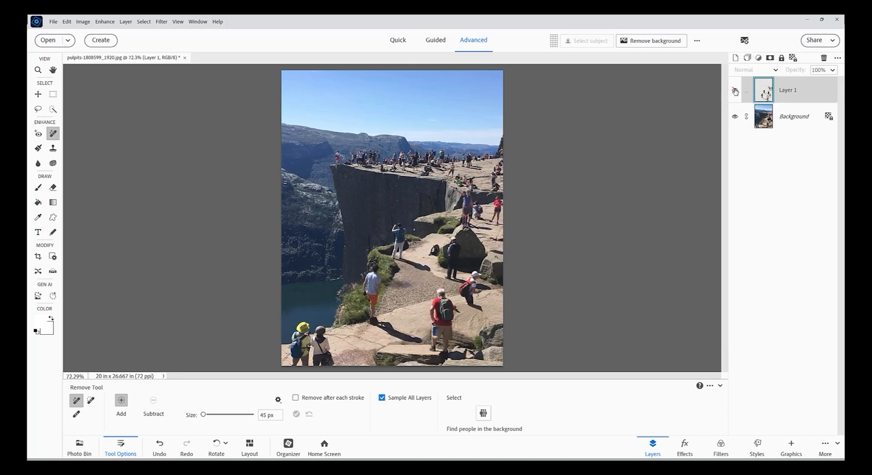
{"action": "left_click", "coordinate": [735, 91]}
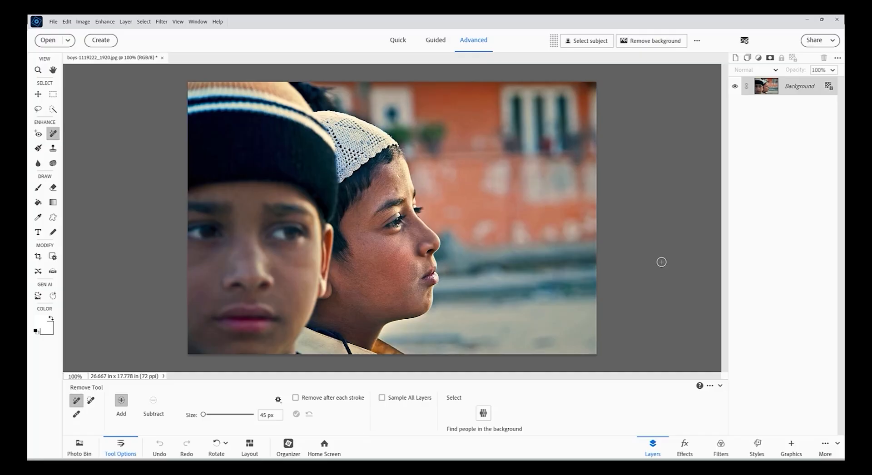
Try to find people in the background of the photo of the two boys
{"action": "left_click", "coordinate": [483, 413]}
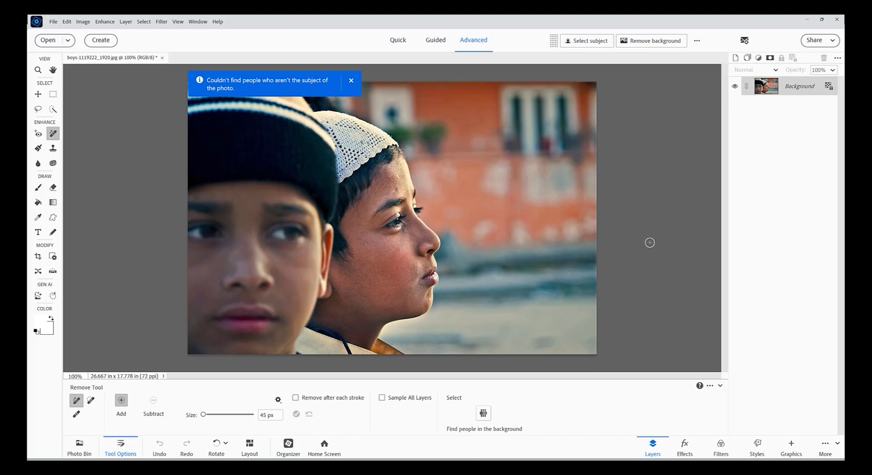
{"action": "left_click", "coordinate": [350, 81]}
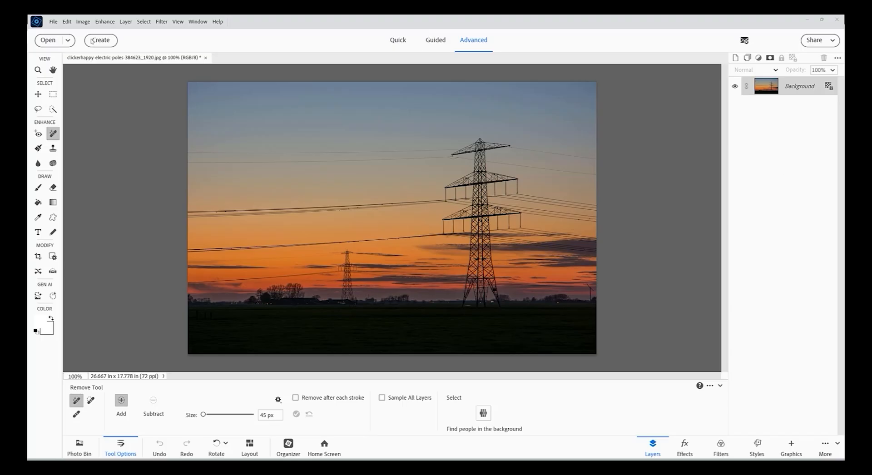
Remove the two faint upper power lines left of the large pylon with 45 px Remove tool strokes
{"action": "left_click", "coordinate": [53, 137]}
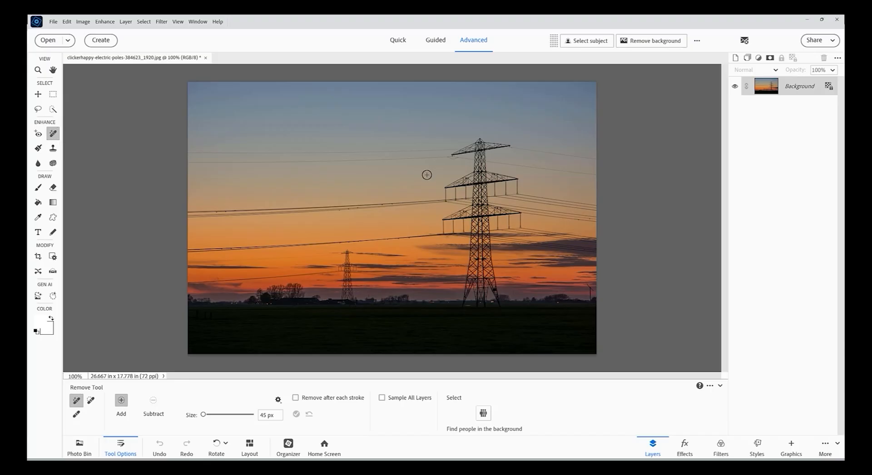
{"action": "left_click", "coordinate": [444, 157]}
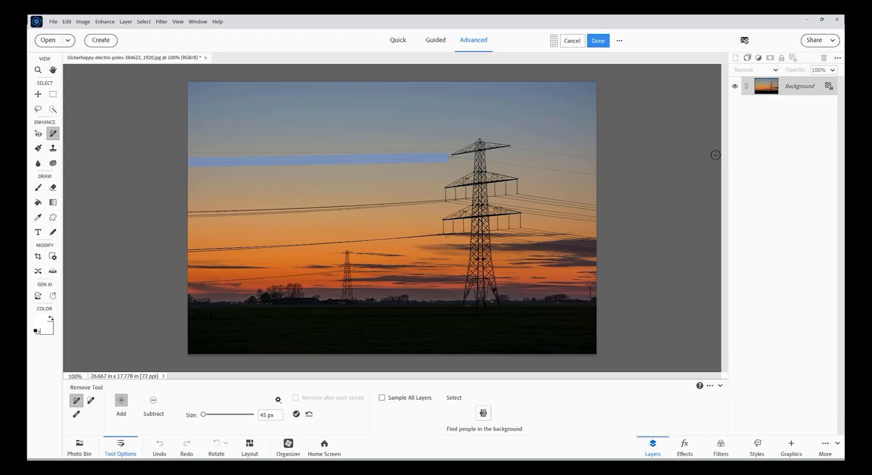
{"action": "left_click", "coordinate": [598, 41]}
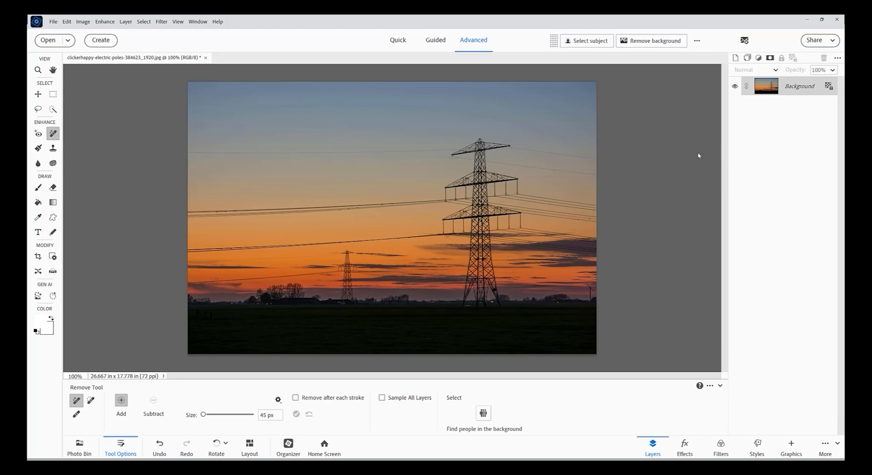
{"action": "left_click", "coordinate": [452, 149]}
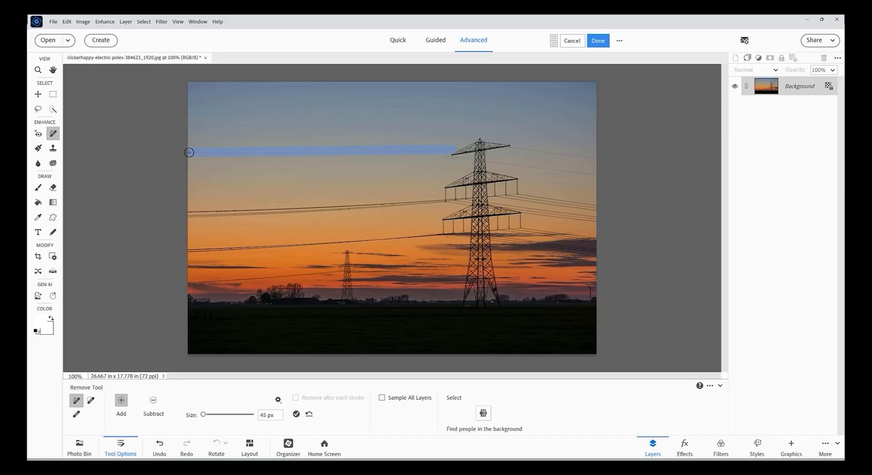
{"action": "left_click", "coordinate": [598, 42]}
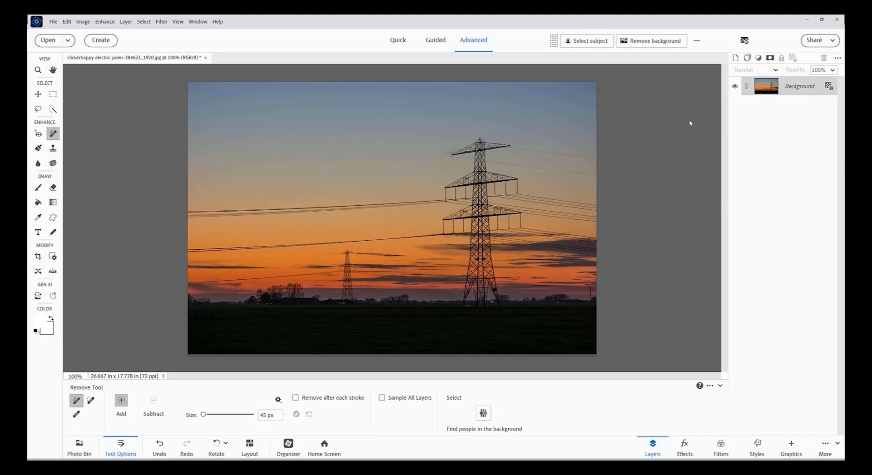